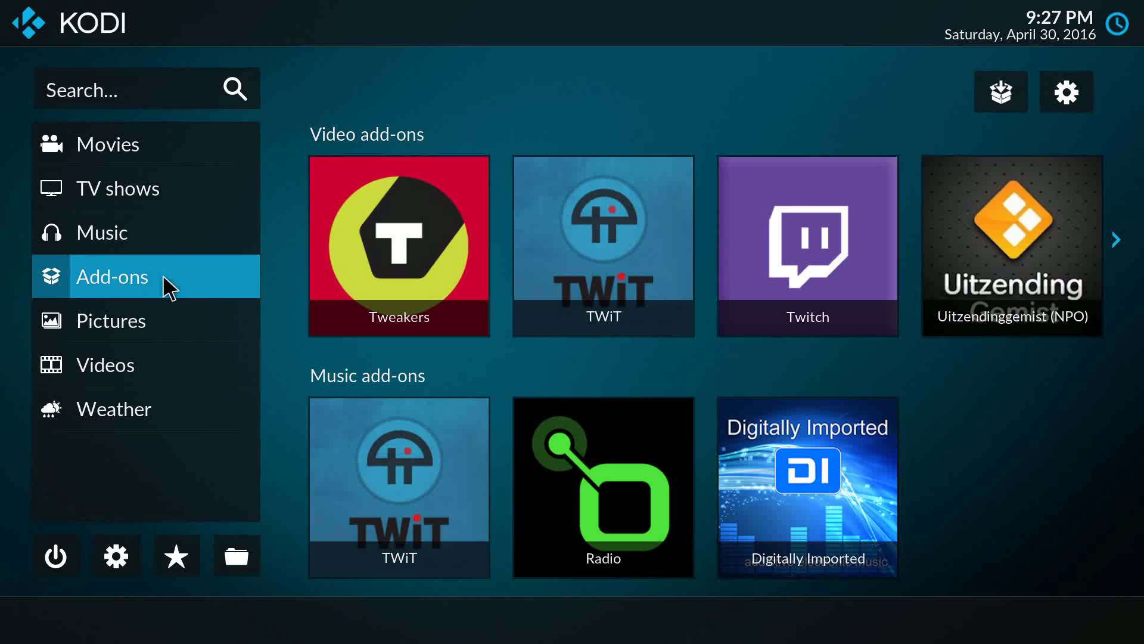
Step: Look through the home screen's add-on section, from the video add-ons to the picture add-ons
{"action": "mouse_move", "coordinate": [148, 320]}
{"action": "mouse_move", "coordinate": [136, 286]}
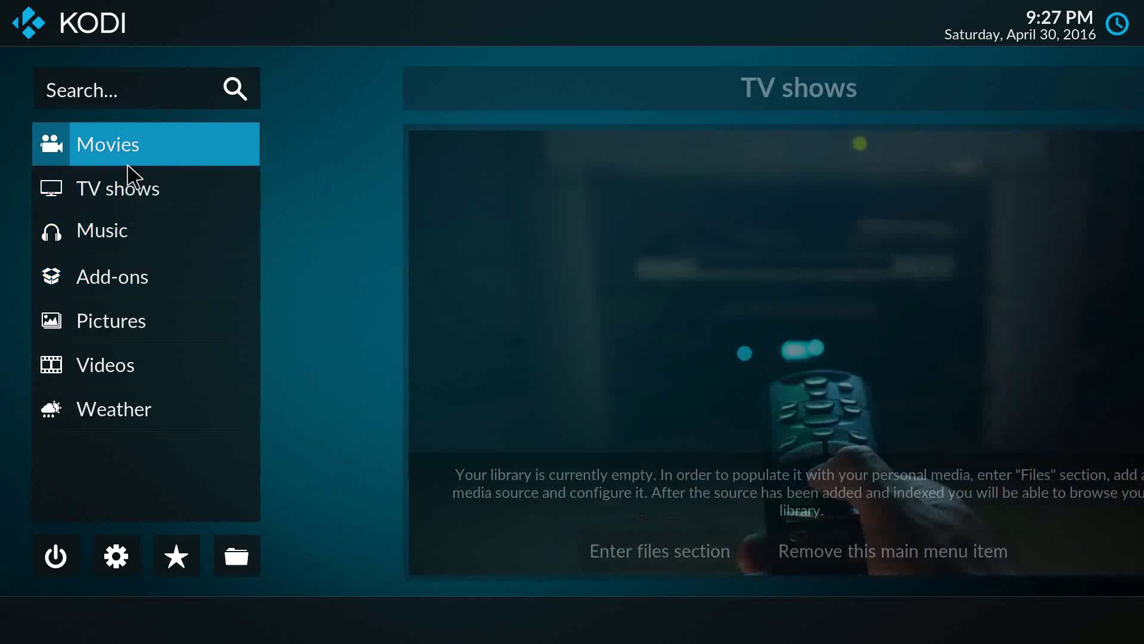
{"action": "mouse_move", "coordinate": [132, 153]}
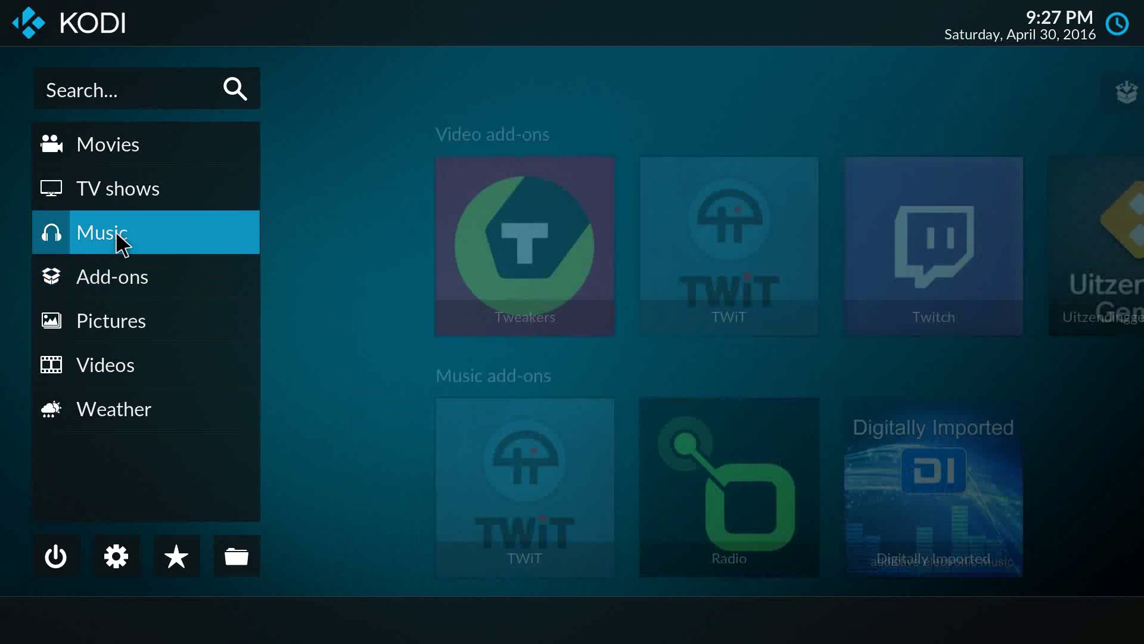
{"action": "mouse_move", "coordinate": [118, 249]}
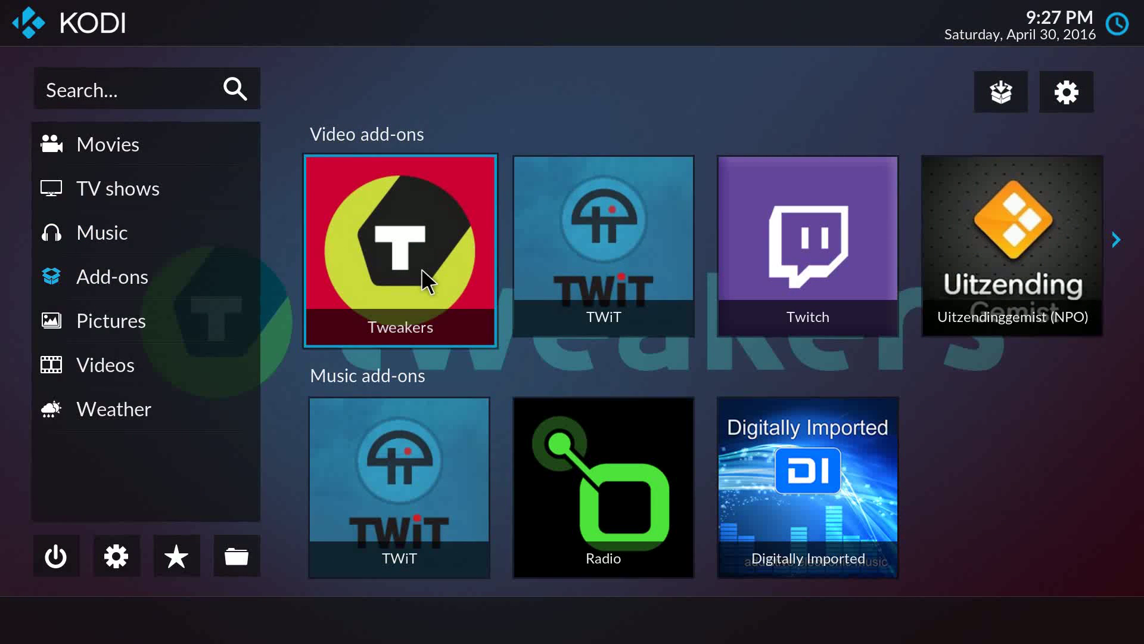
{"action": "key", "text": "Down"}
{"action": "key", "text": "Down"}
{"action": "key", "text": "Down"}
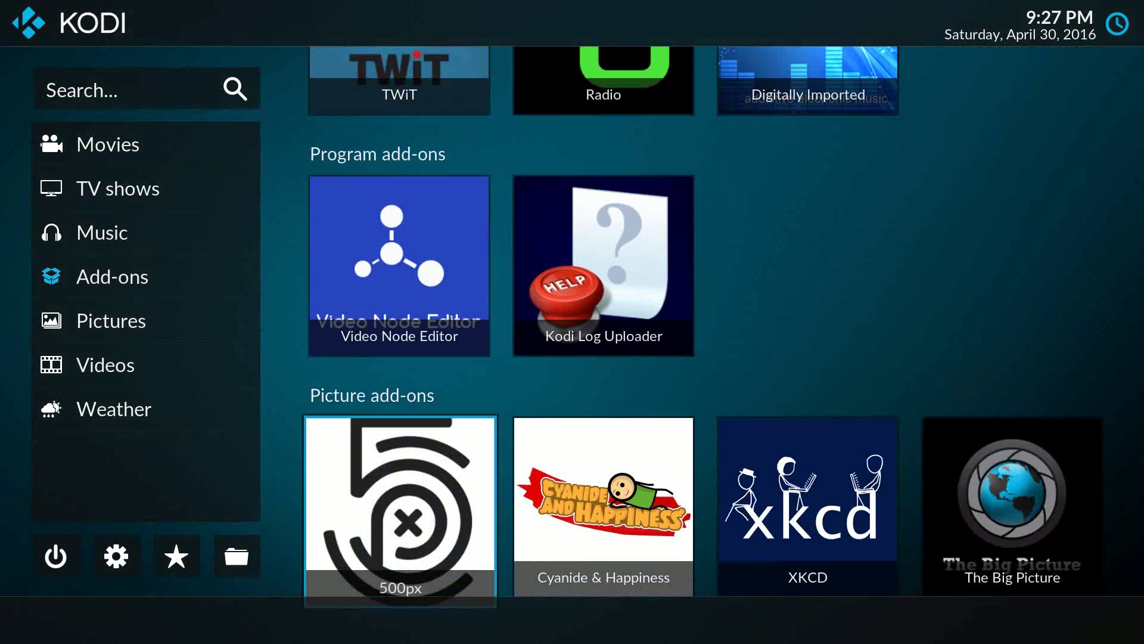
{"action": "key", "text": "Up"}
{"action": "key", "text": "Up"}
{"action": "key", "text": "Up"}
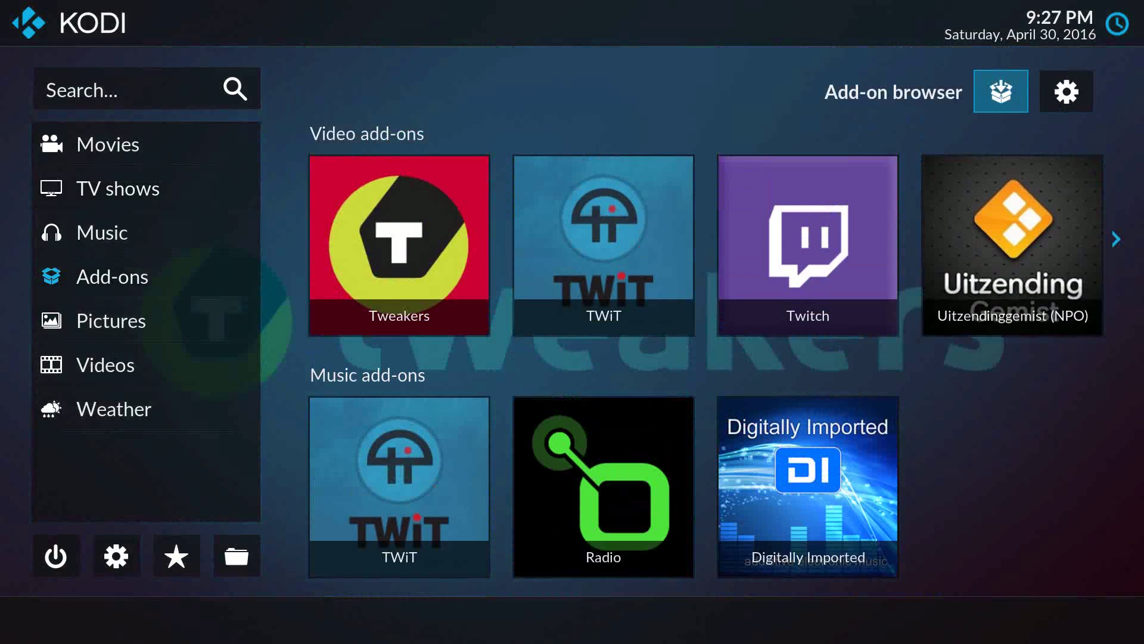
Step: Browse the video add-ons row on the home screen between Tweakers and Hardware.Info TV
{"action": "key", "text": "Down"}
{"action": "key", "text": "Right"}
{"action": "key", "text": "Right"}
{"action": "key", "text": "Right"}
{"action": "key", "text": "Right"}
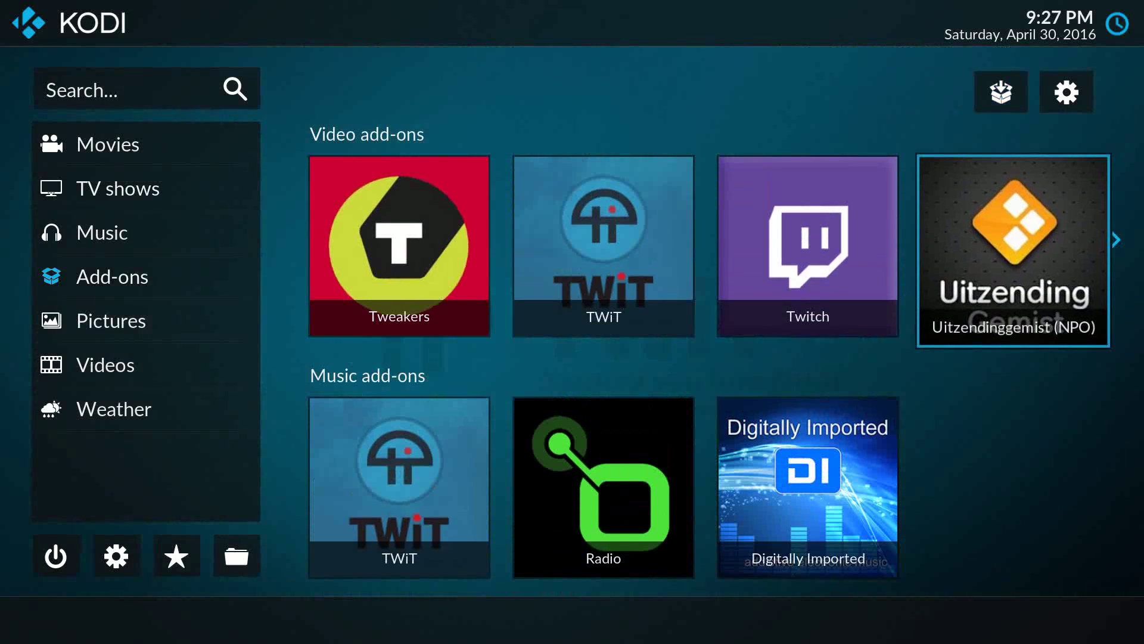
{"action": "key", "text": "Right"}
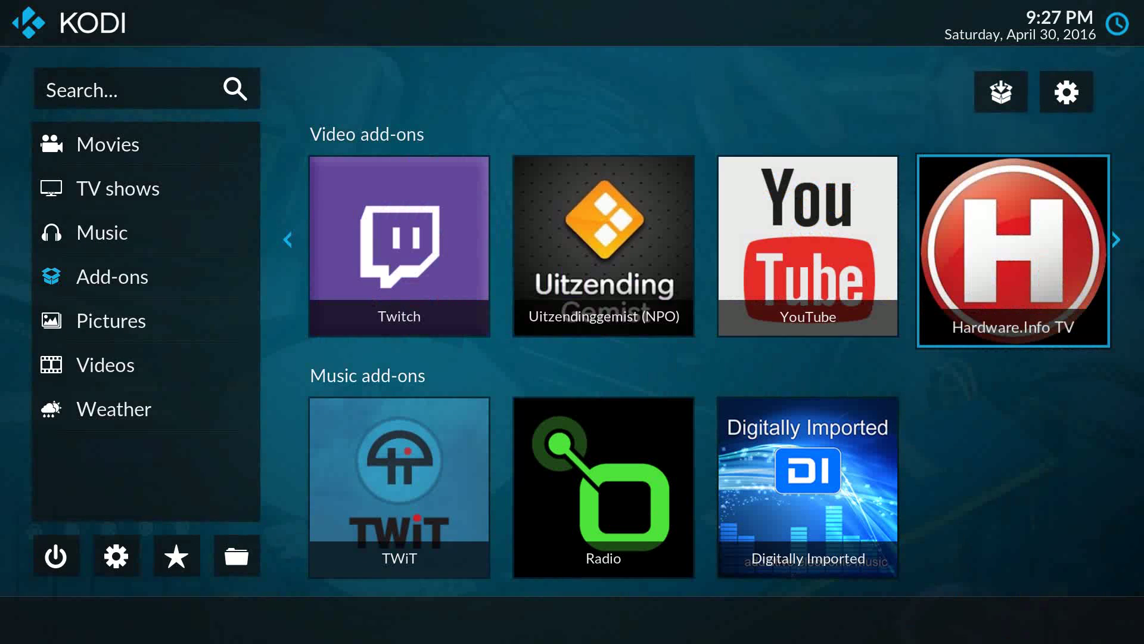
{"action": "key", "text": "Left"}
{"action": "key", "text": "Left"}
{"action": "key", "text": "Left"}
{"action": "key", "text": "Left"}
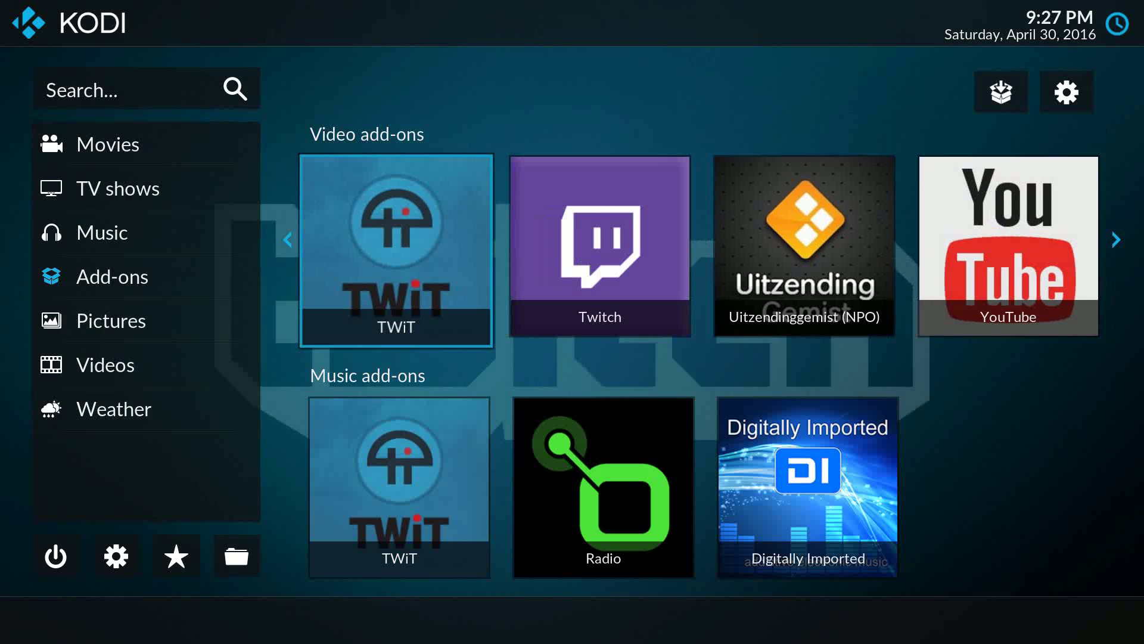
{"action": "key", "text": "Right"}
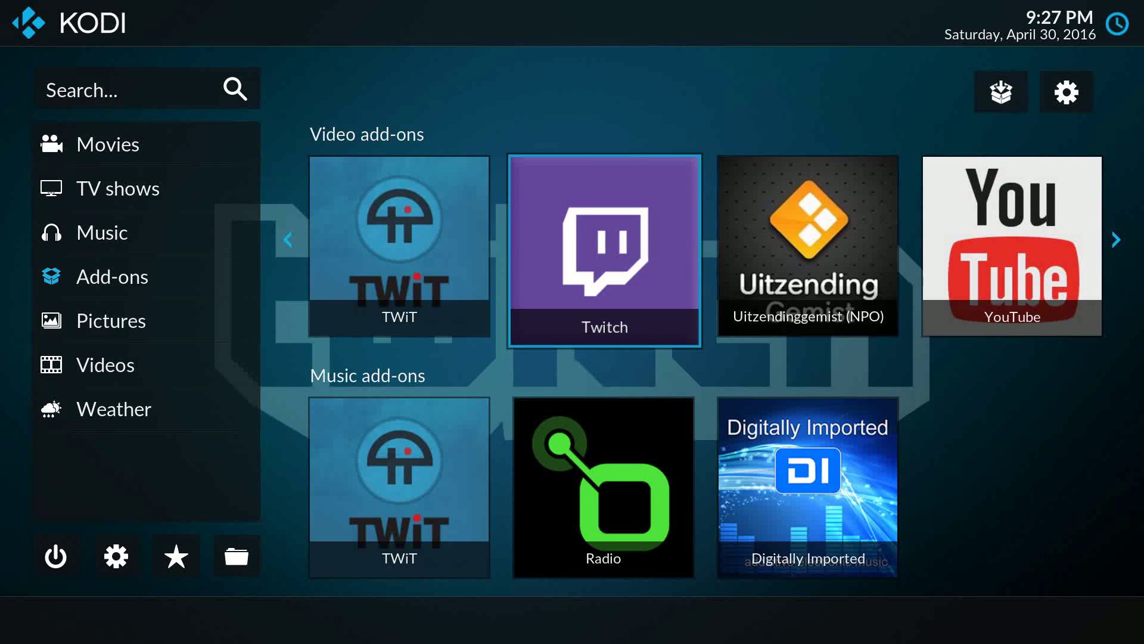
{"action": "key", "text": "Right"}
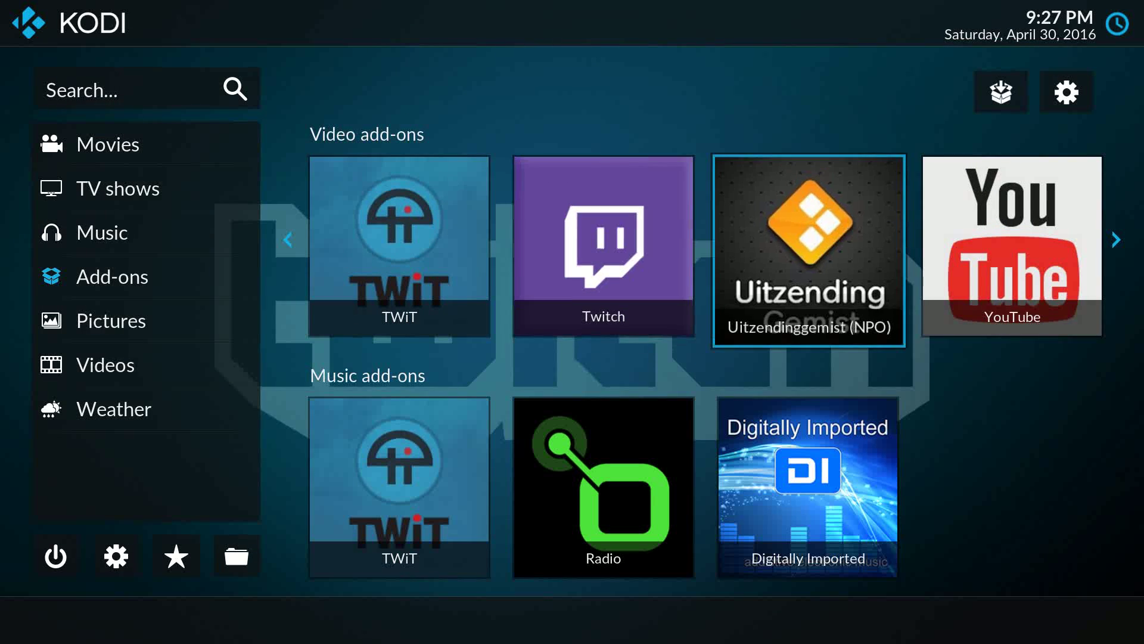
{"action": "key", "text": "Left"}
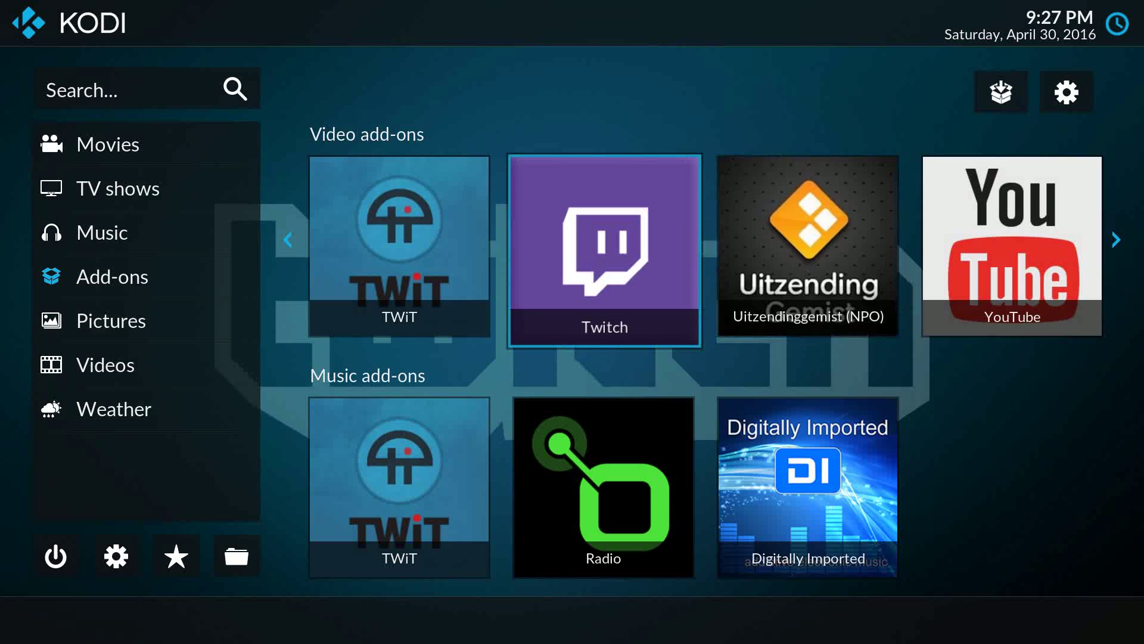
{"action": "key", "text": "Left"}
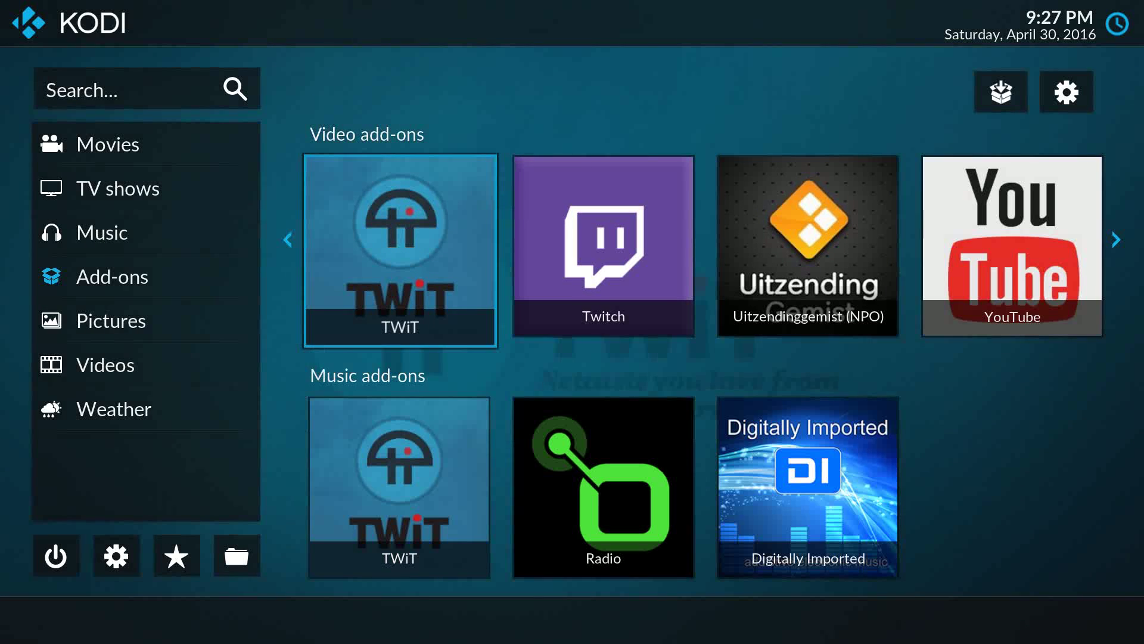
{"action": "key", "text": "Right"}
{"action": "key", "text": "Right"}
{"action": "key", "text": "Right"}
{"action": "key", "text": "Right"}
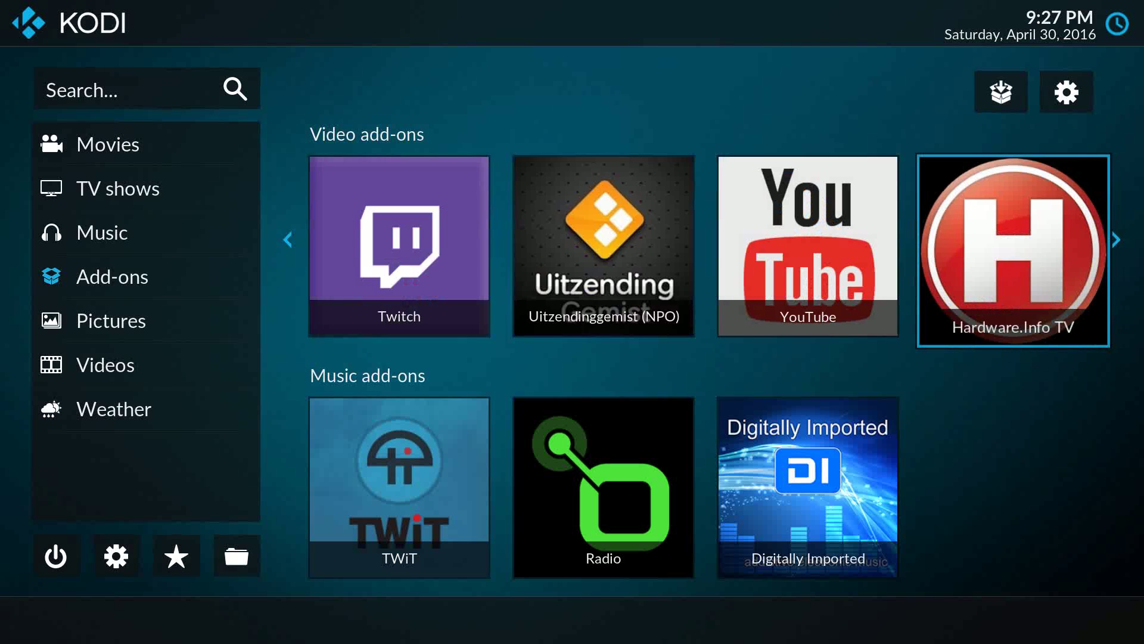
{"action": "key", "text": "Left"}
{"action": "key", "text": "Left"}
{"action": "key", "text": "Left"}
{"action": "key", "text": "Left"}
{"action": "key", "text": "Left"}
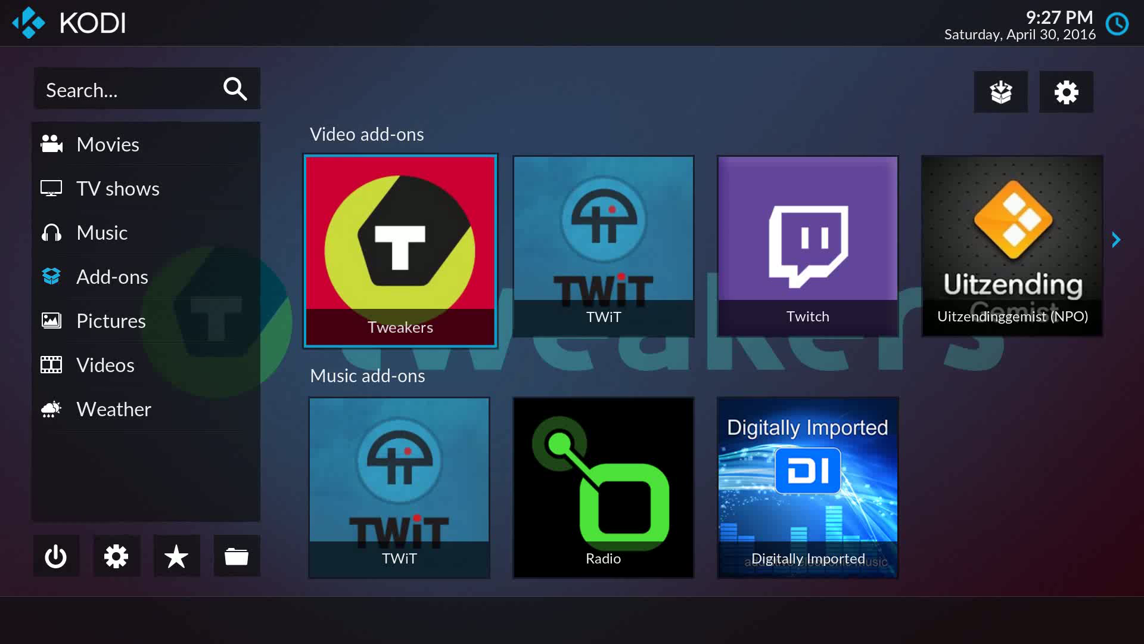
{"action": "key", "text": "Down"}
{"action": "key", "text": "Up"}
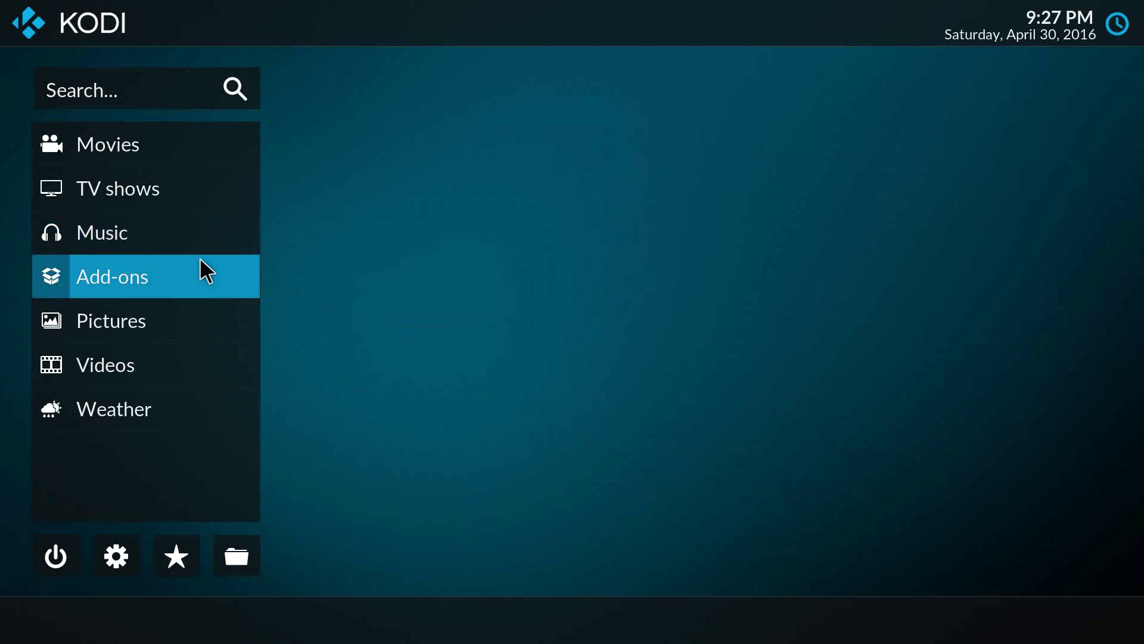
Step: Go to the add-on browser from the Add-ons section and open My add-ons
{"action": "left_click", "coordinate": [152, 280]}
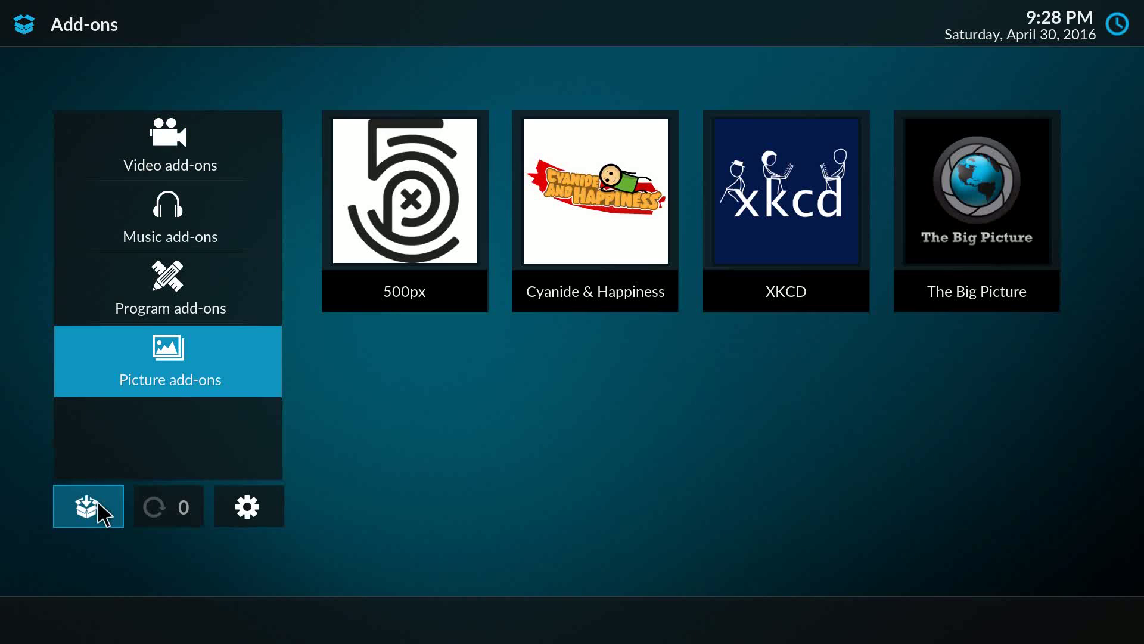
{"action": "left_click", "coordinate": [94, 506]}
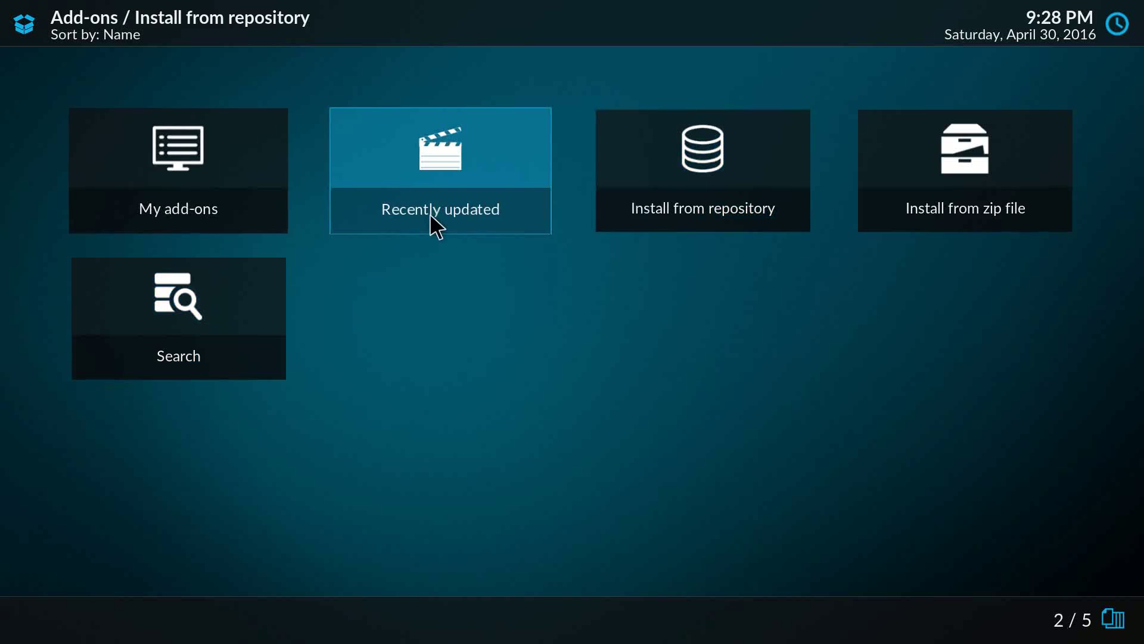
{"action": "left_click", "coordinate": [180, 158]}
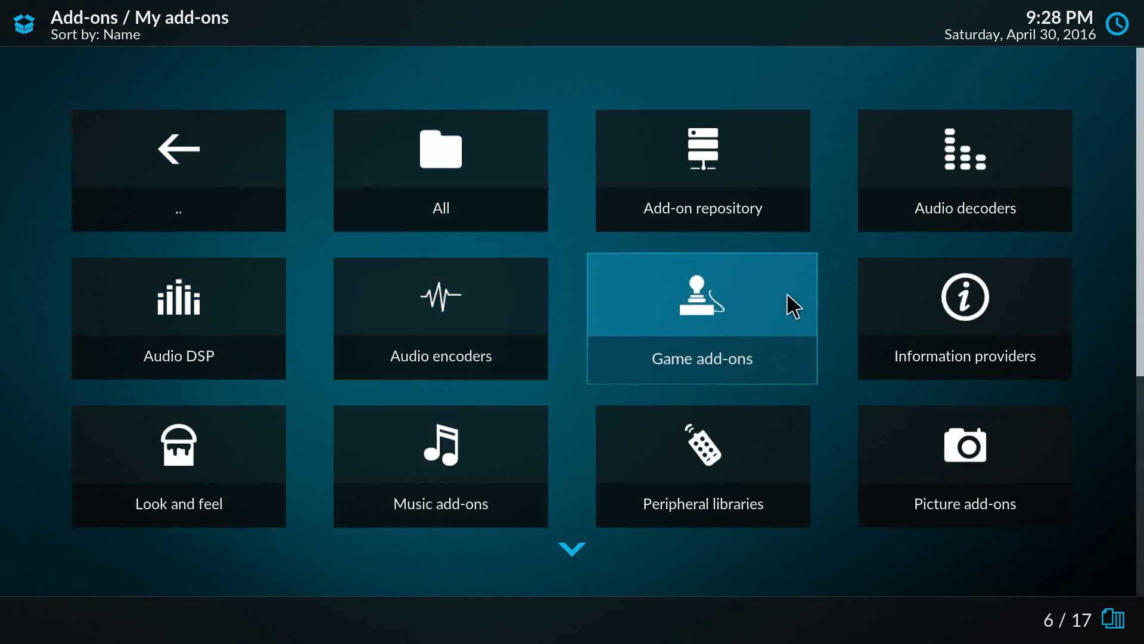
Step: Look through the My add-ons categories and check what Game add-ons contains
{"action": "scroll", "coordinate": [741, 281], "scroll_direction": "down", "scroll_amount": 2}
{"action": "scroll", "coordinate": [715, 274], "scroll_direction": "up", "scroll_amount": 2}
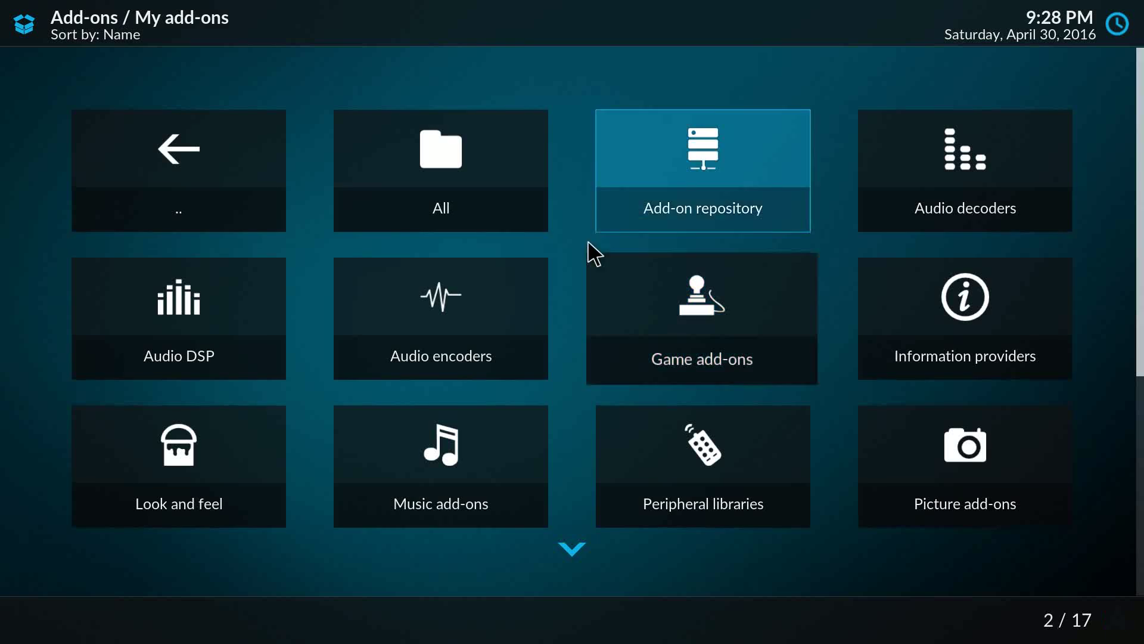
{"action": "scroll", "coordinate": [745, 322], "scroll_direction": "down", "scroll_amount": 1}
{"action": "scroll", "coordinate": [745, 329], "scroll_direction": "down", "scroll_amount": 1}
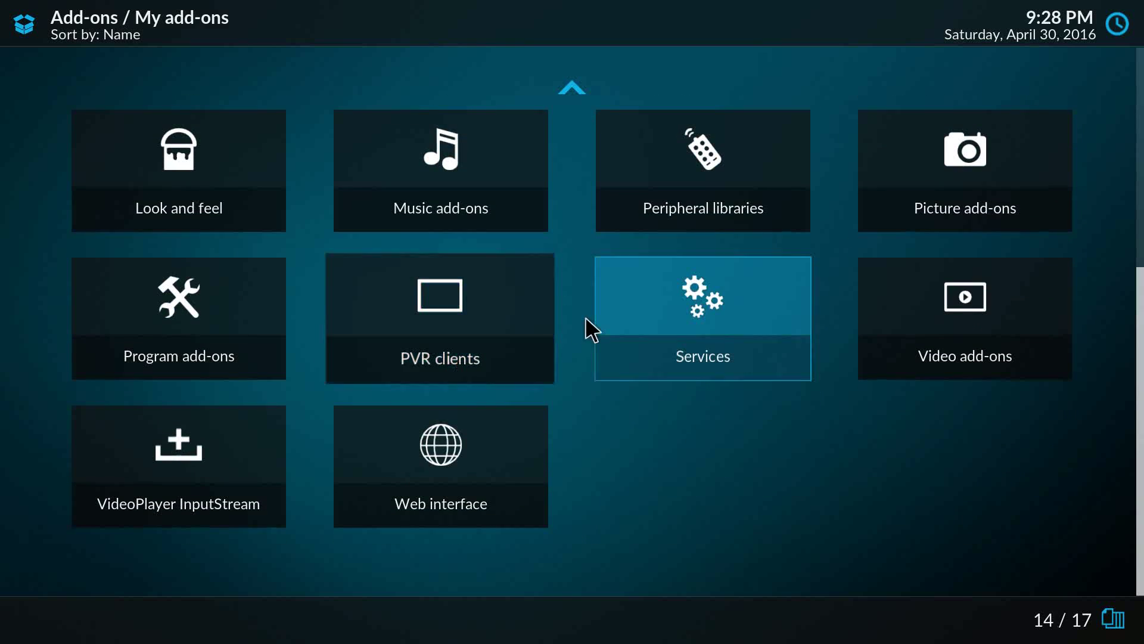
{"action": "scroll", "coordinate": [938, 268], "scroll_direction": "up", "scroll_amount": 2}
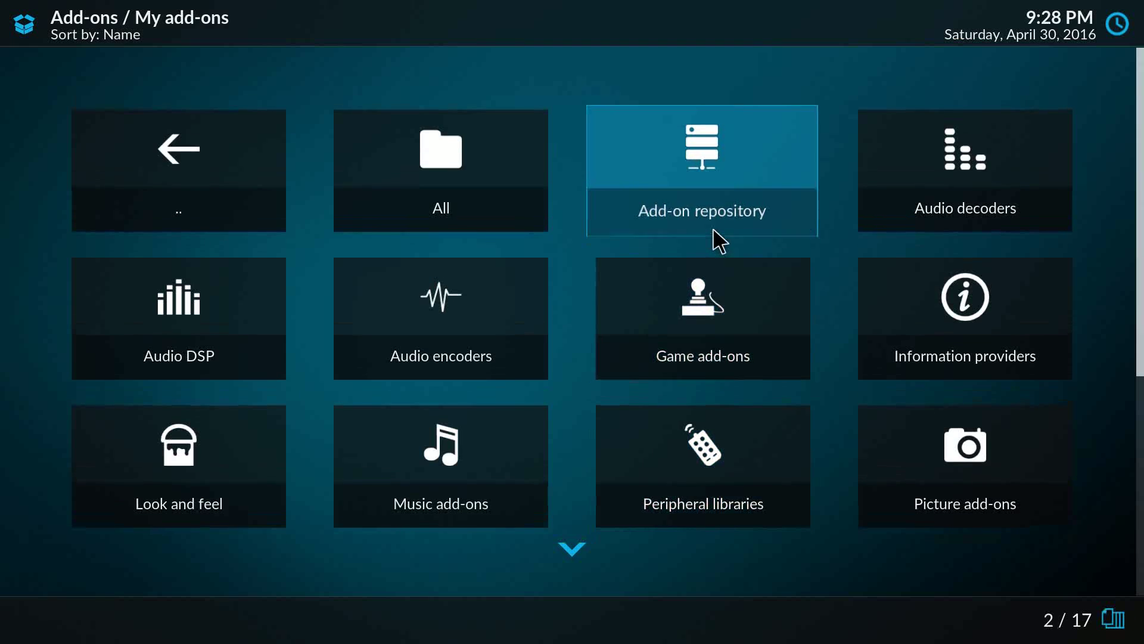
{"action": "left_click", "coordinate": [715, 313]}
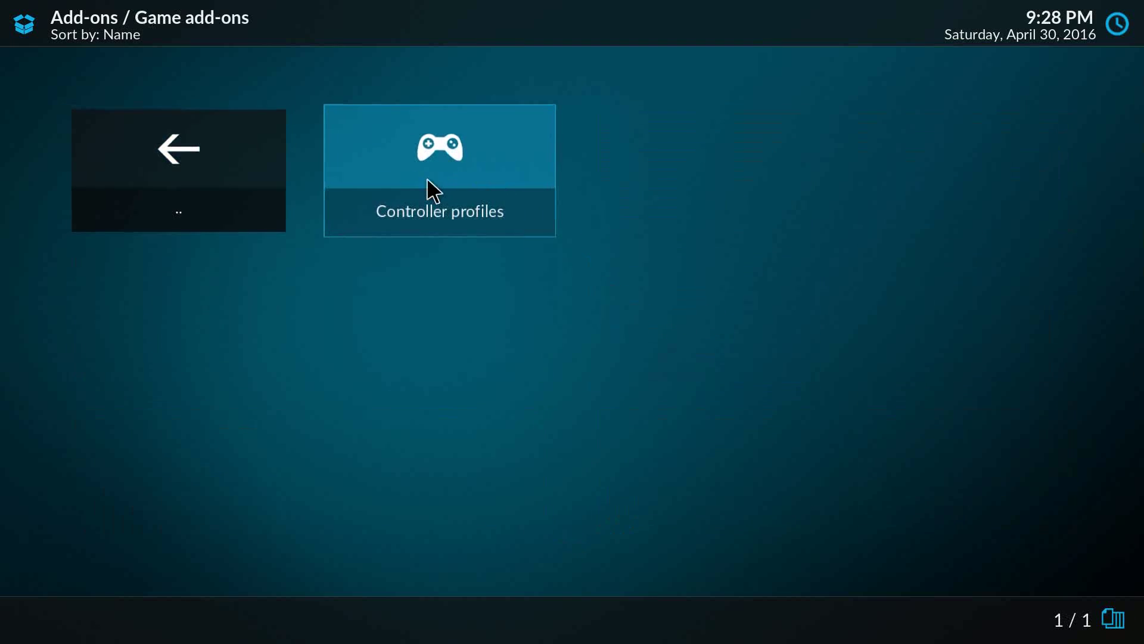
{"action": "key", "text": "BackSpace"}
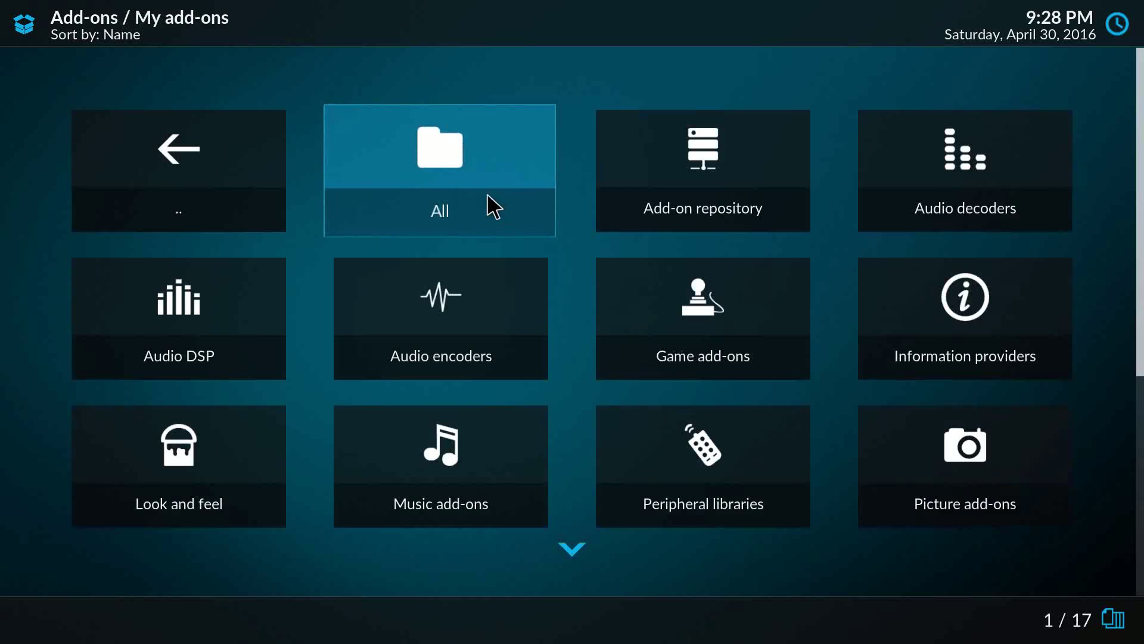
Step: Examine the complete list of add-ons under All, and return to the add-on browser's main page
{"action": "left_click", "coordinate": [439, 181]}
{"action": "scroll", "coordinate": [468, 197], "scroll_direction": "down", "scroll_amount": 14}
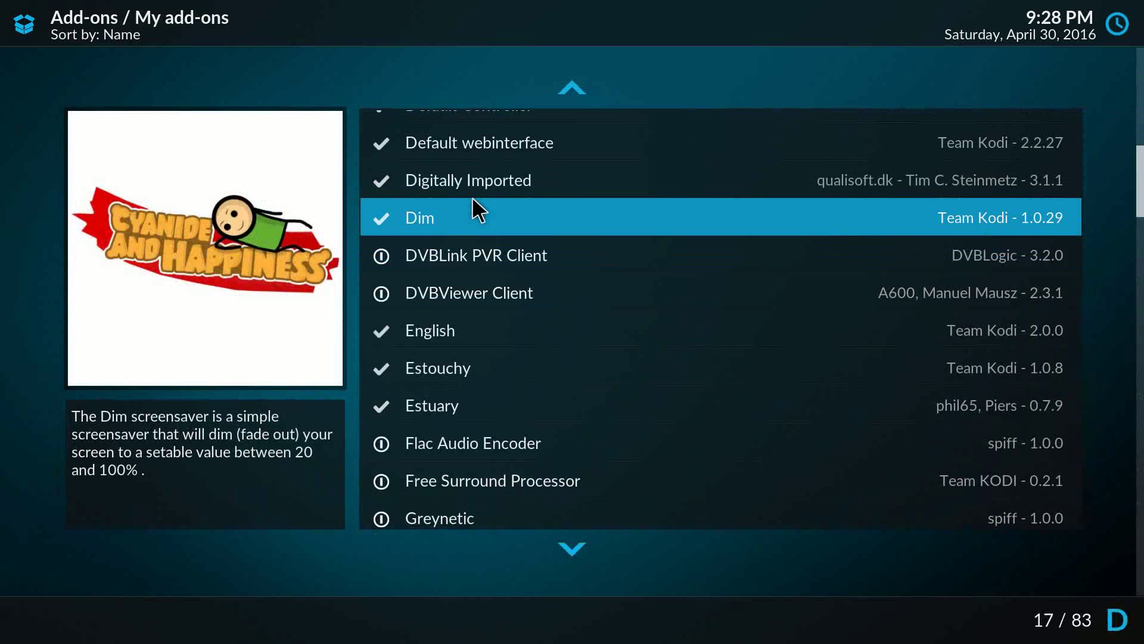
{"action": "scroll", "coordinate": [473, 203], "scroll_direction": "down", "scroll_amount": 8}
{"action": "scroll", "coordinate": [473, 206], "scroll_direction": "up", "scroll_amount": 7}
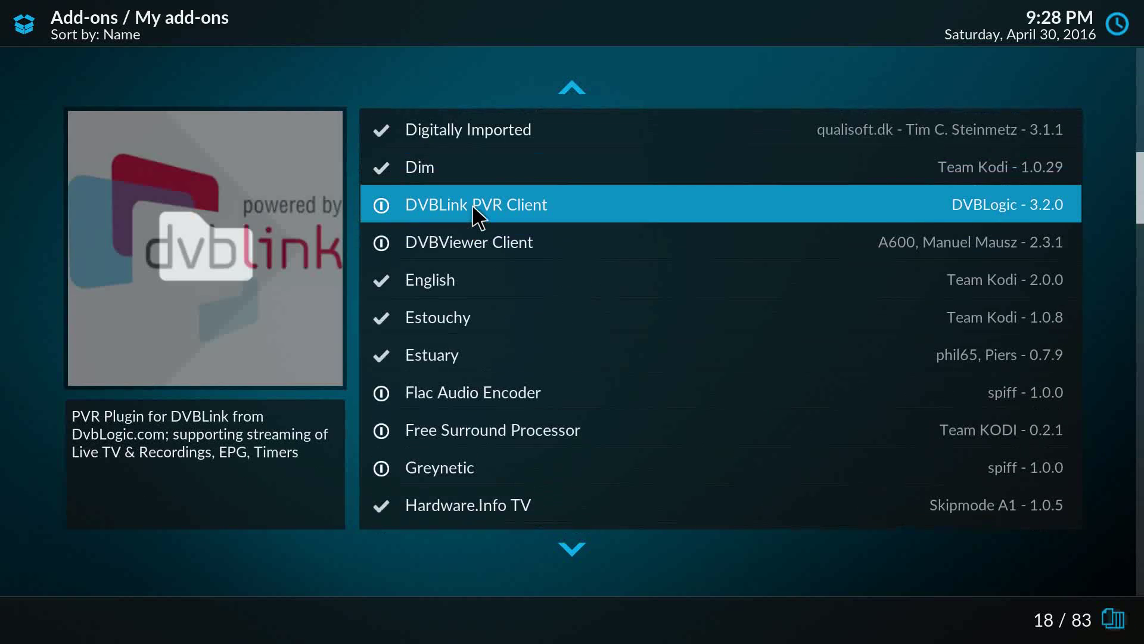
{"action": "key", "text": "BackSpace"}
{"action": "key", "text": "BackSpace"}
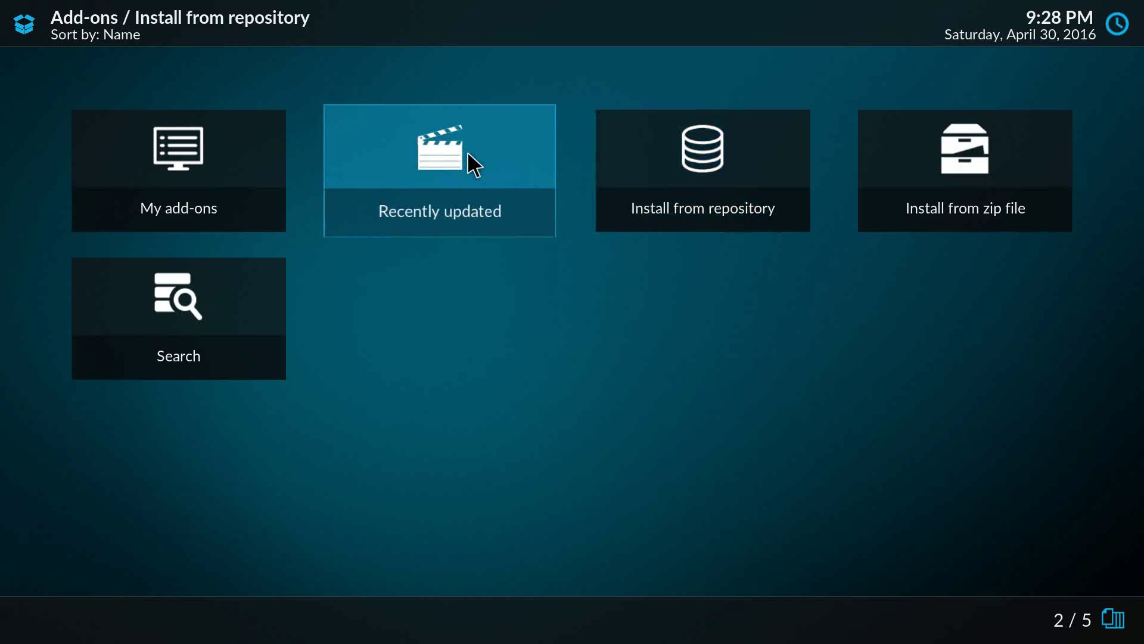
Step: View the recently updated add-ons and try to install an add-on from a zip file
{"action": "left_click", "coordinate": [485, 171]}
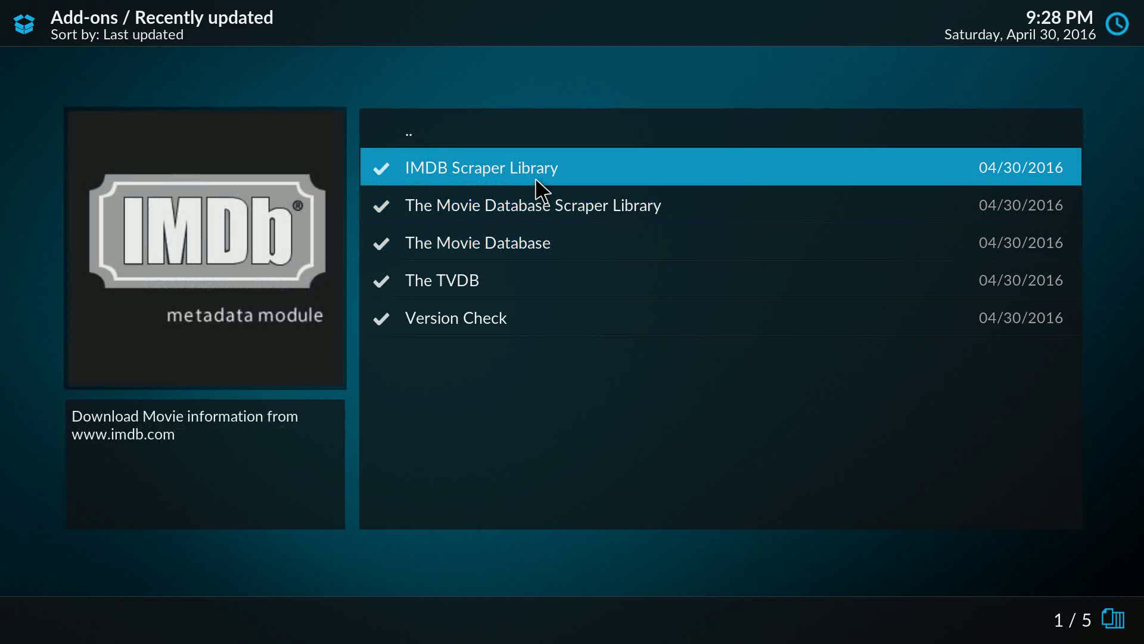
{"action": "key", "text": "BackSpace"}
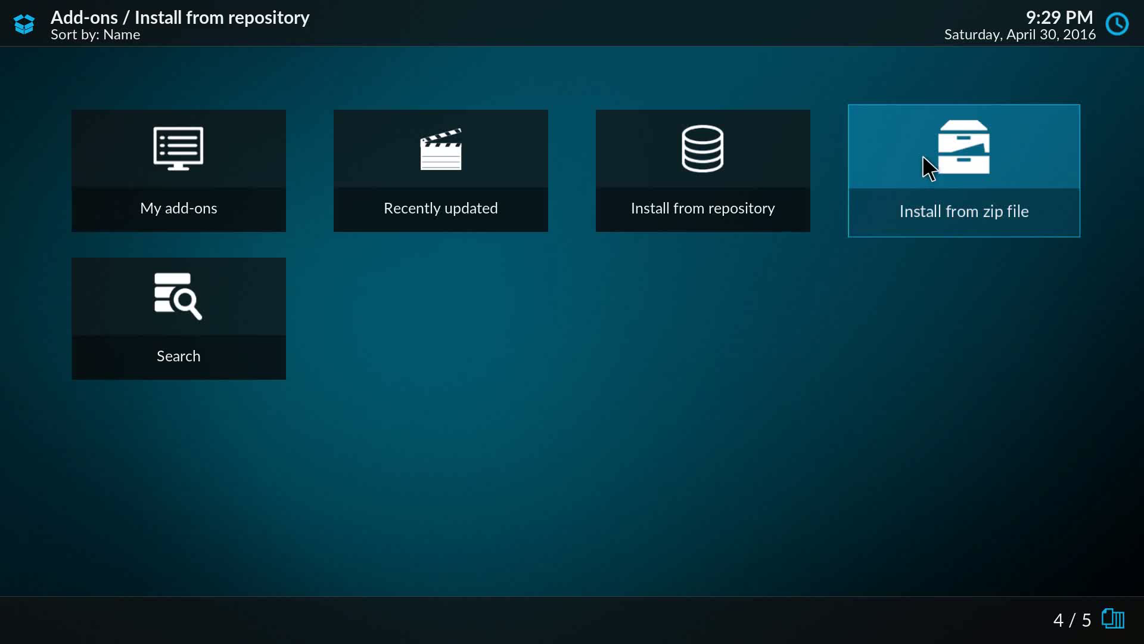
{"action": "left_click", "coordinate": [968, 164]}
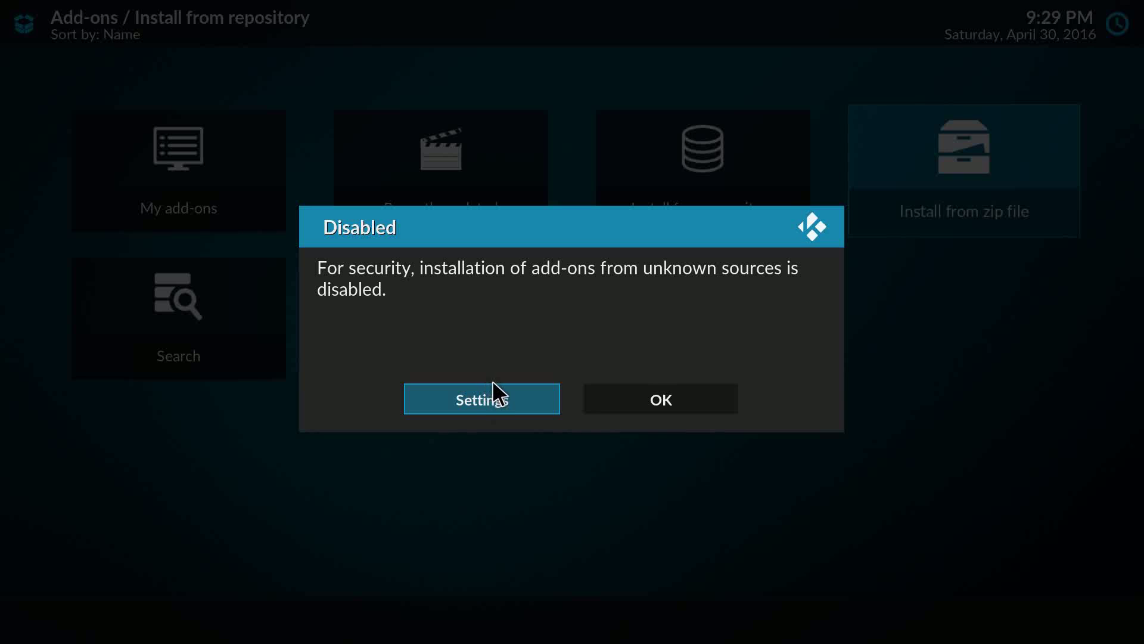
{"action": "left_click", "coordinate": [614, 398]}
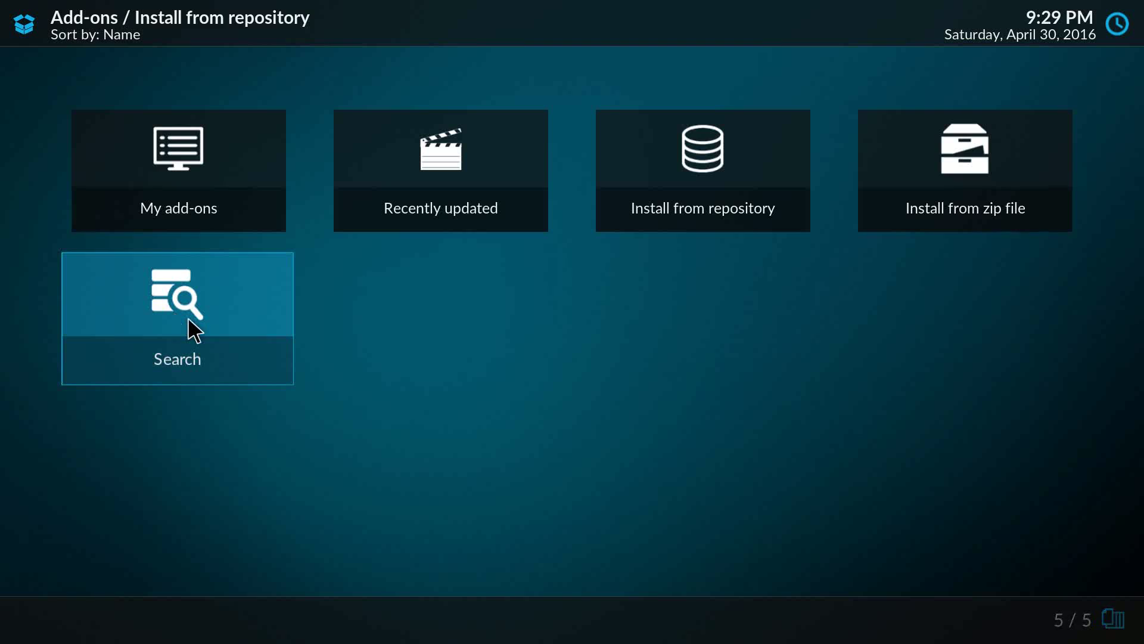
Step: Search the add-ons for "dumpert" and install the Dumpert add-on
{"action": "left_click", "coordinate": [187, 317]}
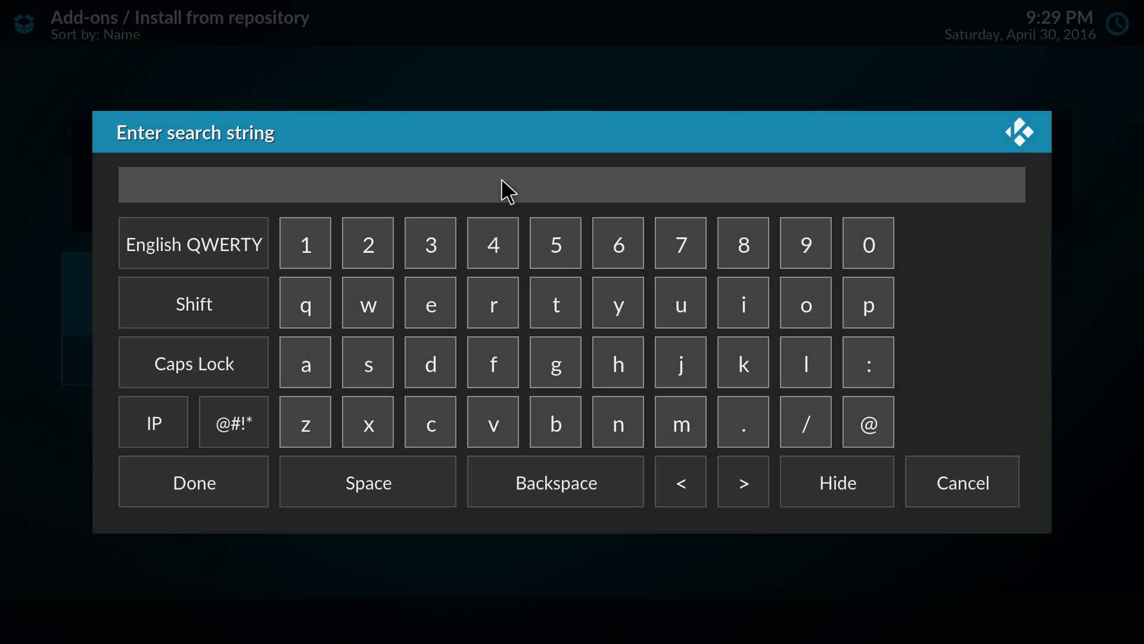
{"action": "type", "text": "dumpert"}
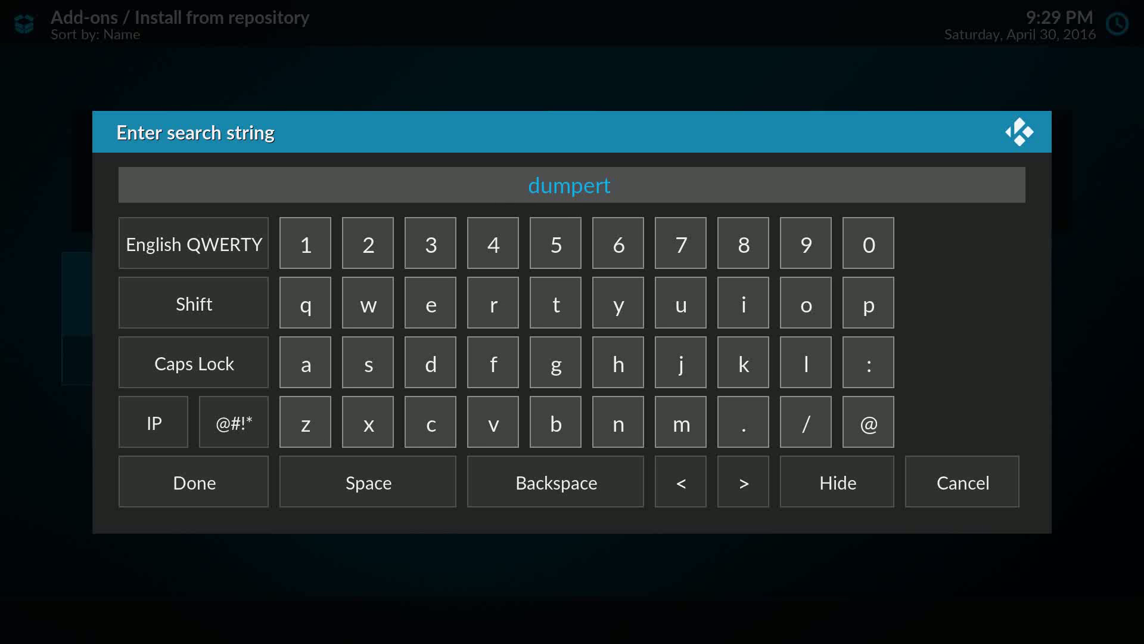
{"action": "left_click", "coordinate": [218, 478]}
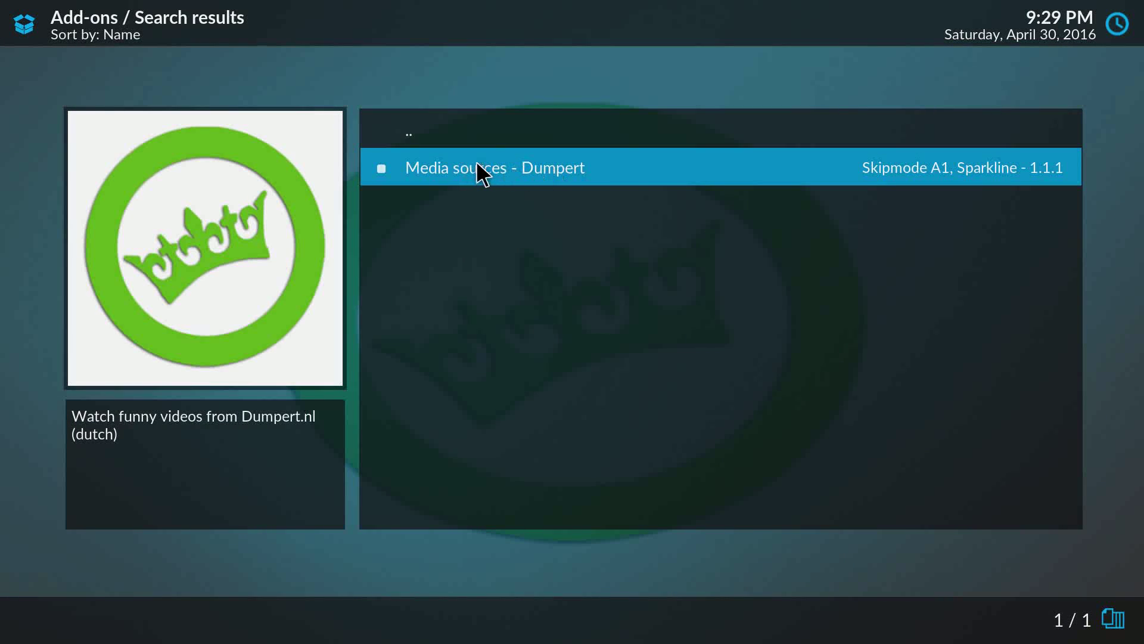
{"action": "left_click", "coordinate": [634, 170]}
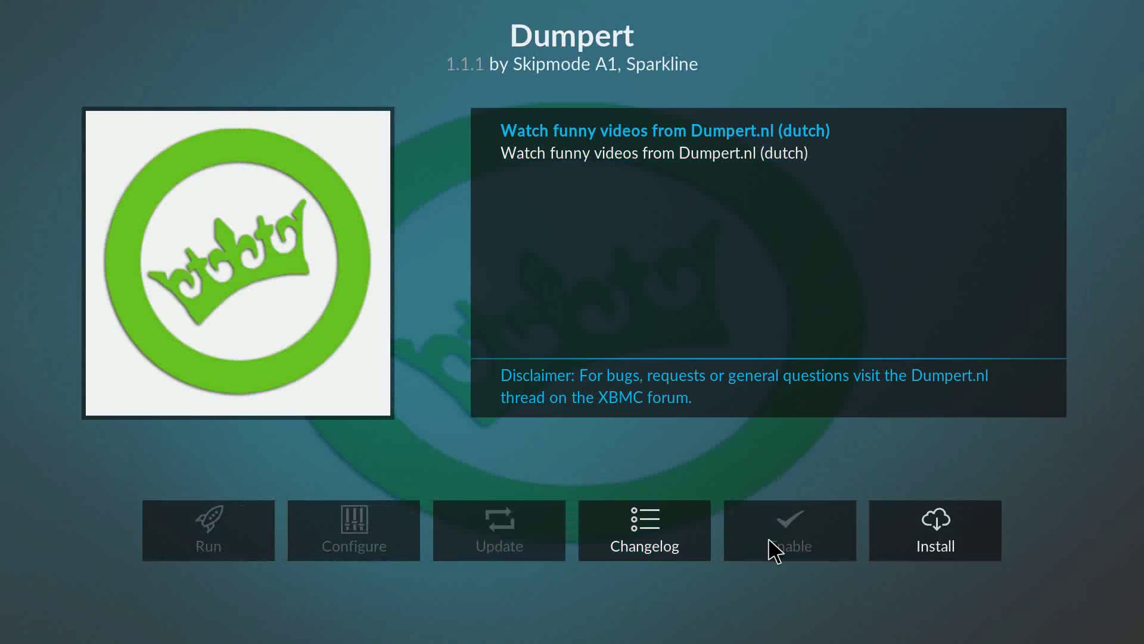
{"action": "left_click", "coordinate": [910, 520]}
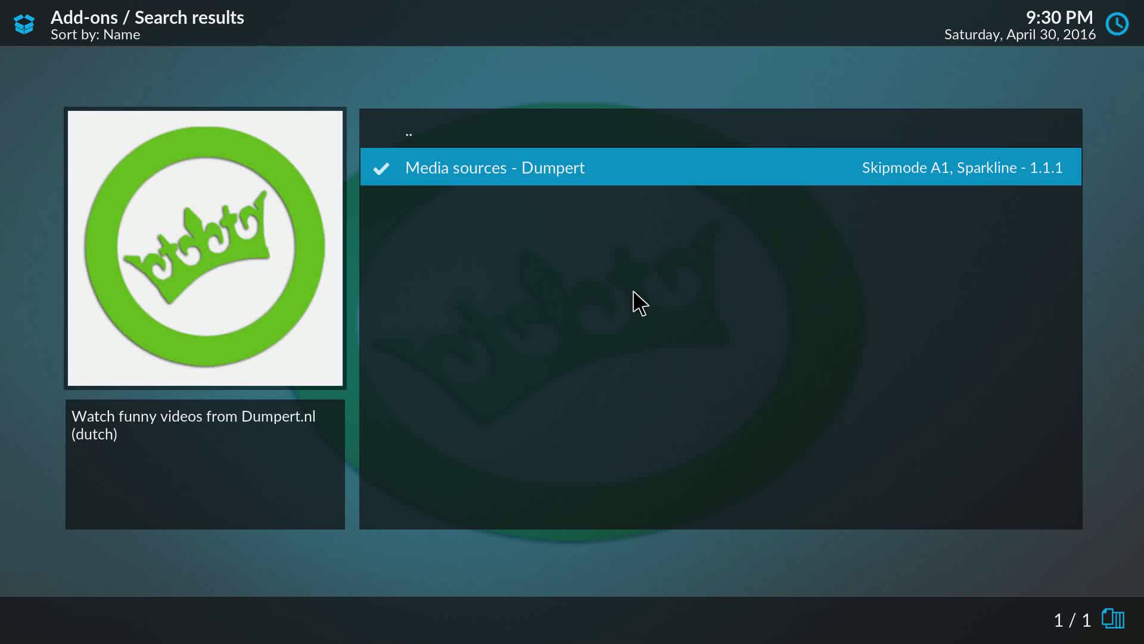
Step: Leave the search results and view the Video add-ons offered by the Kodi Add-on repository under Install from repository
{"action": "right_click", "coordinate": [435, 189]}
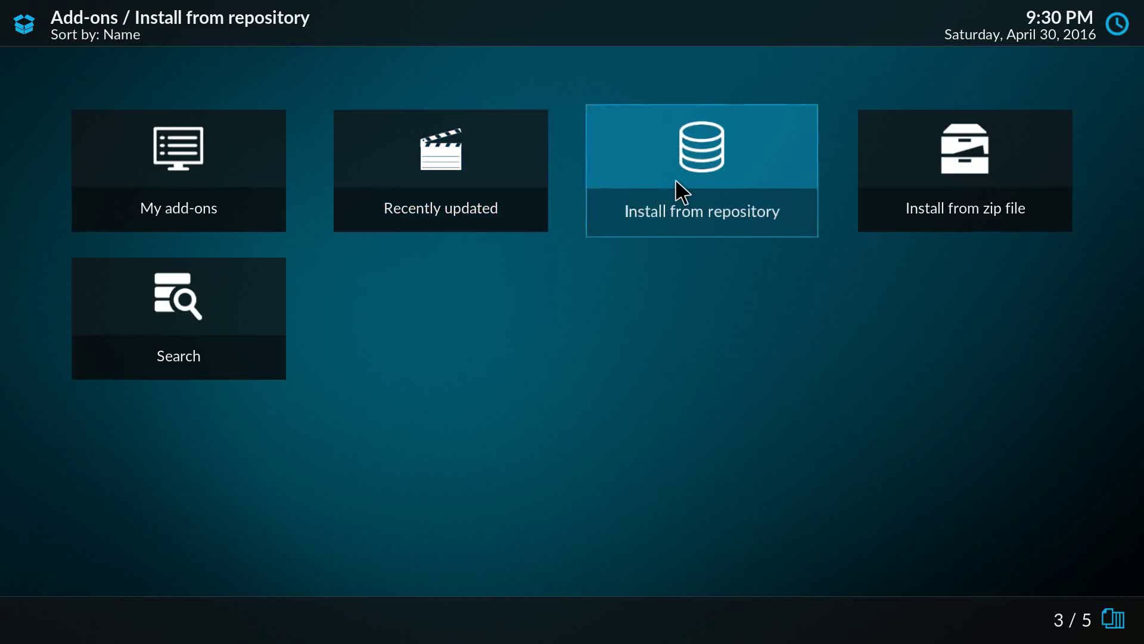
{"action": "left_click", "coordinate": [677, 182]}
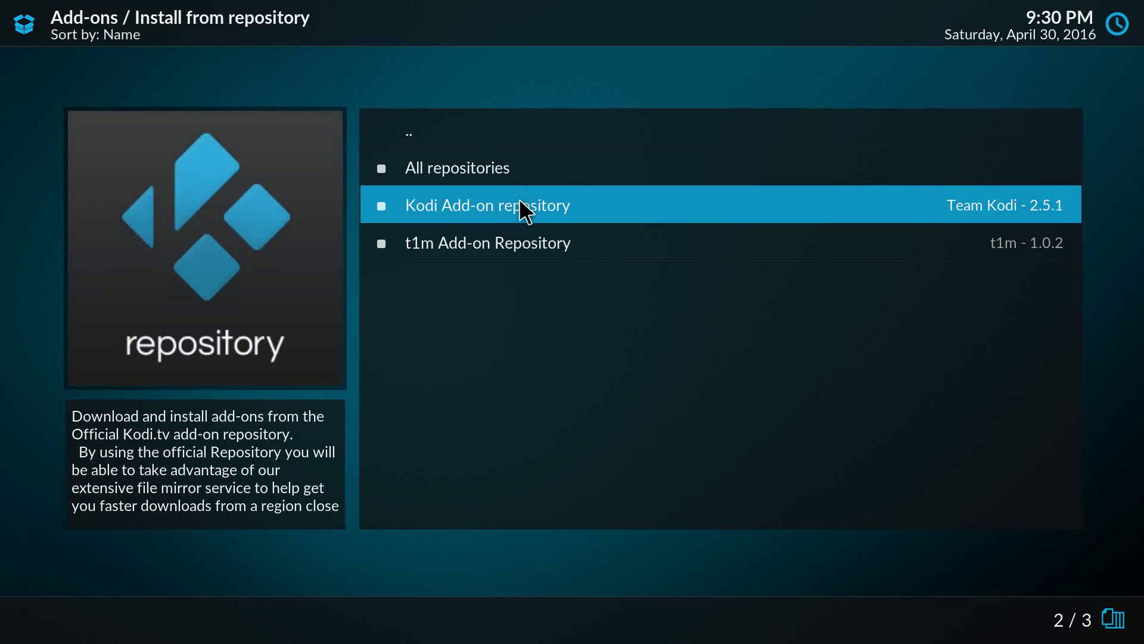
{"action": "left_click", "coordinate": [531, 244]}
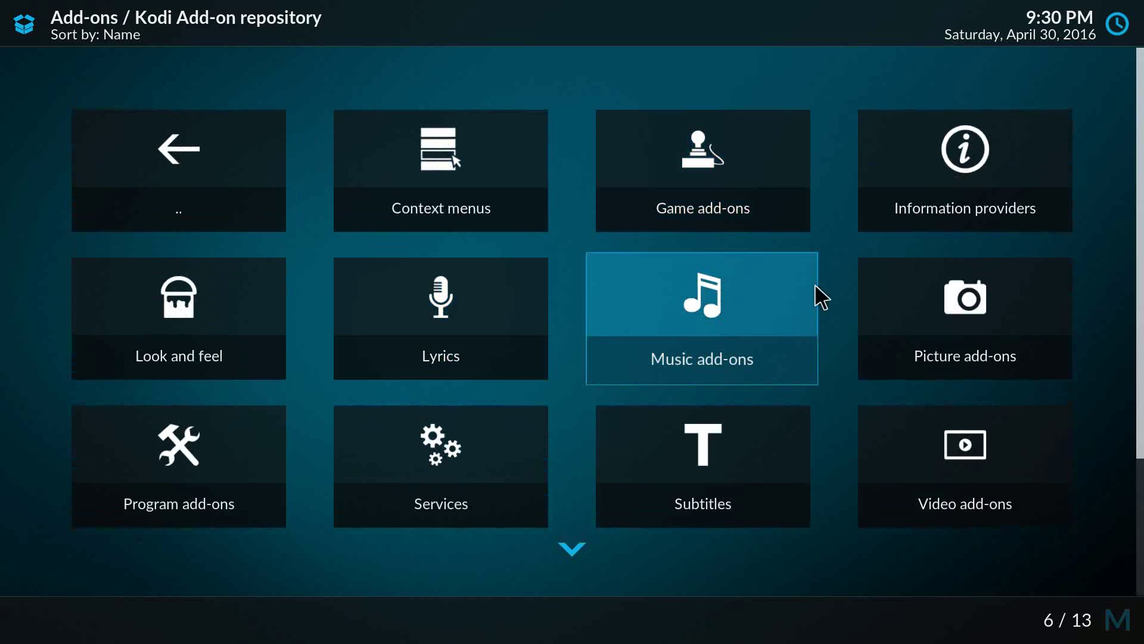
{"action": "scroll", "coordinate": [852, 298], "scroll_direction": "down", "scroll_amount": 1}
{"action": "left_click", "coordinate": [942, 300]}
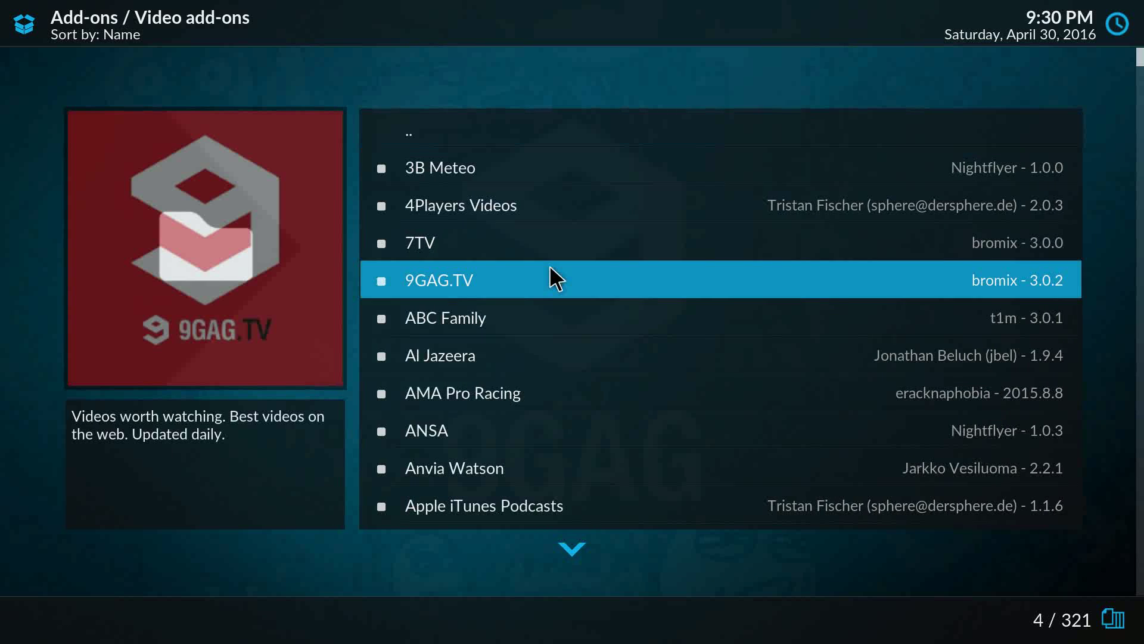
Step: Back out of the repository and the add-on browser to Kodi's home screen
{"action": "key", "text": "BackSpace"}
{"action": "key", "text": "BackSpace"}
{"action": "key", "text": "BackSpace"}
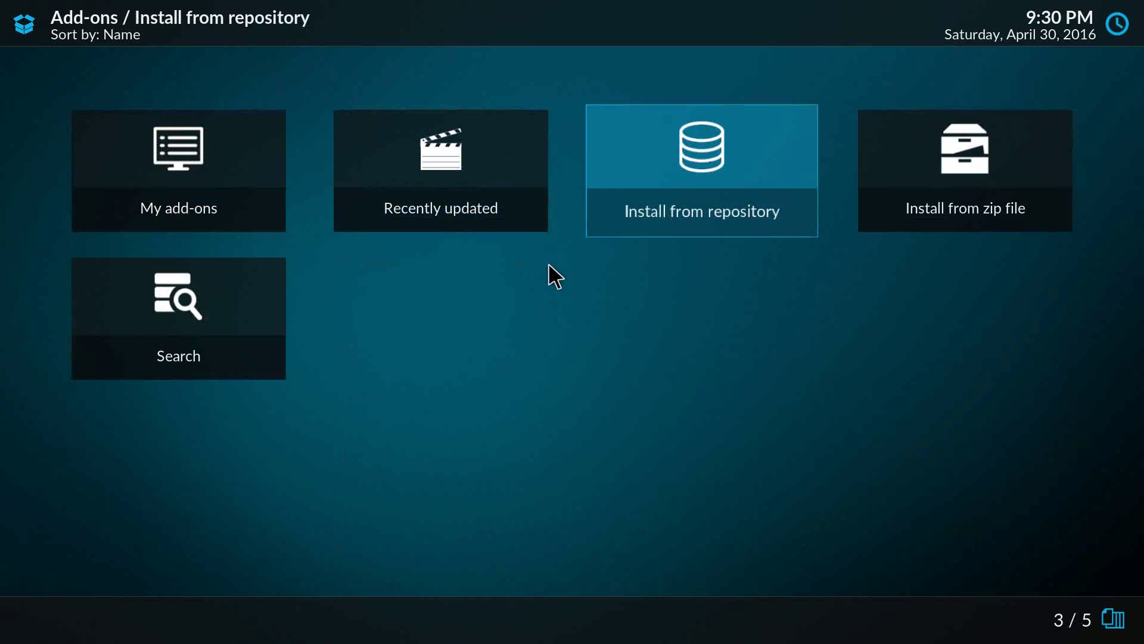
{"action": "key", "text": "BackSpace"}
{"action": "mouse_move", "coordinate": [194, 153]}
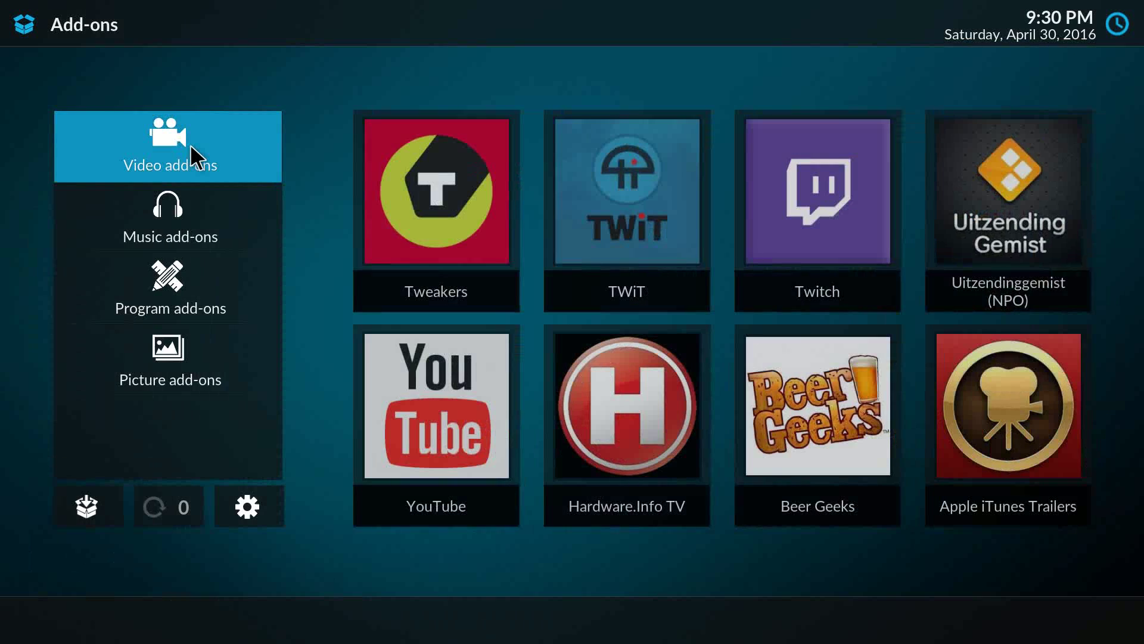
{"action": "key", "text": "BackSpace"}
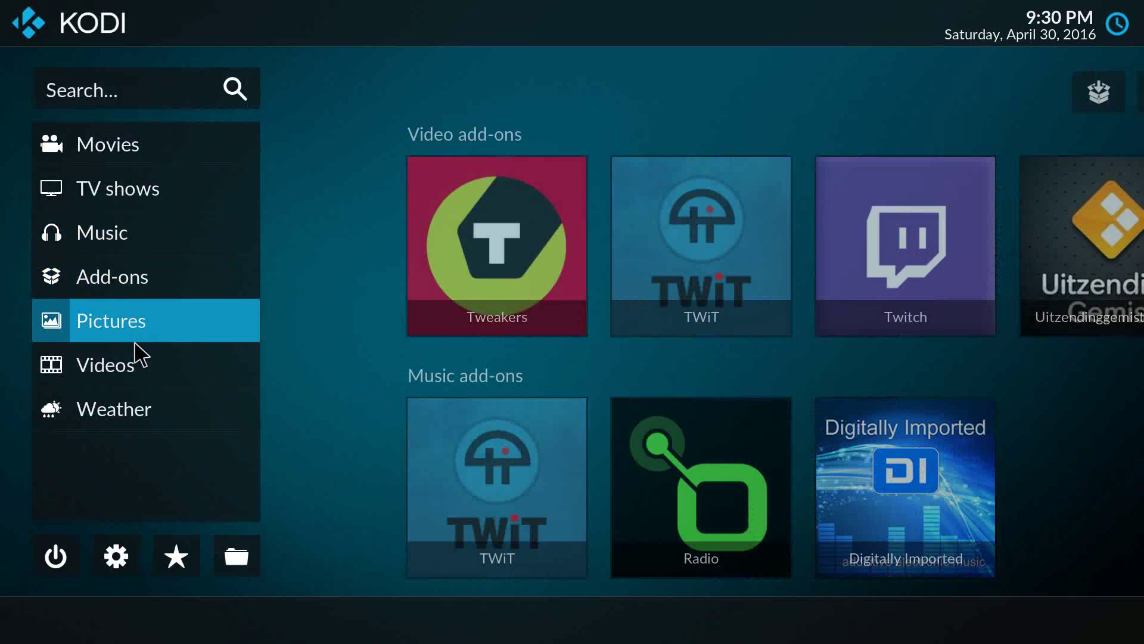
Step: Show the Add-ons section on the home screen and look through its Video add-ons row
{"action": "mouse_move", "coordinate": [111, 189]}
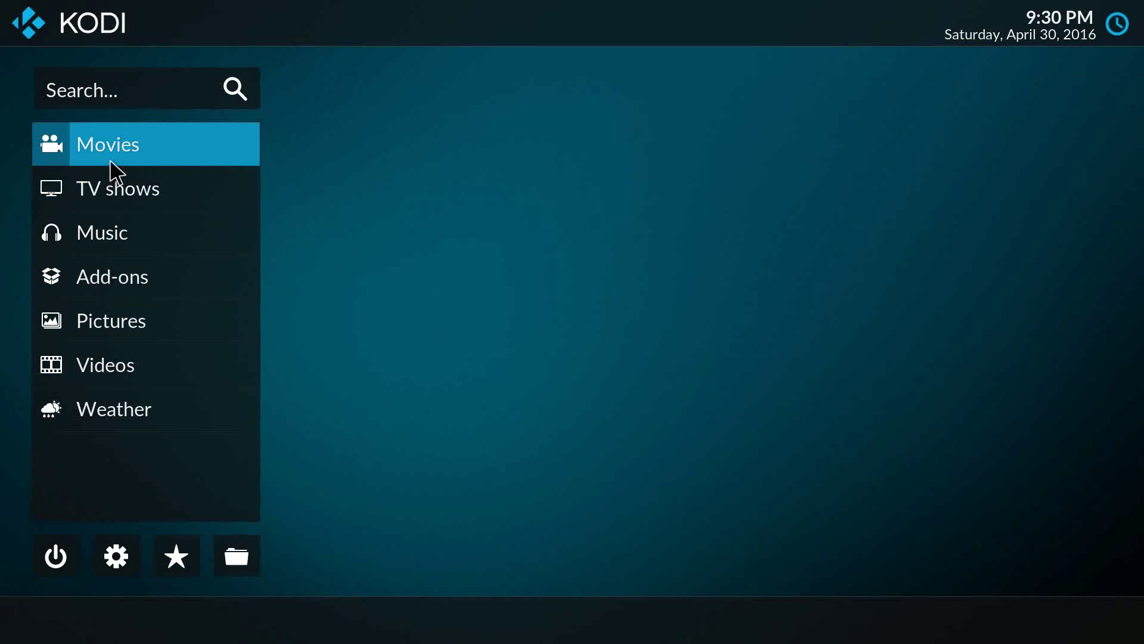
{"action": "mouse_move", "coordinate": [131, 287]}
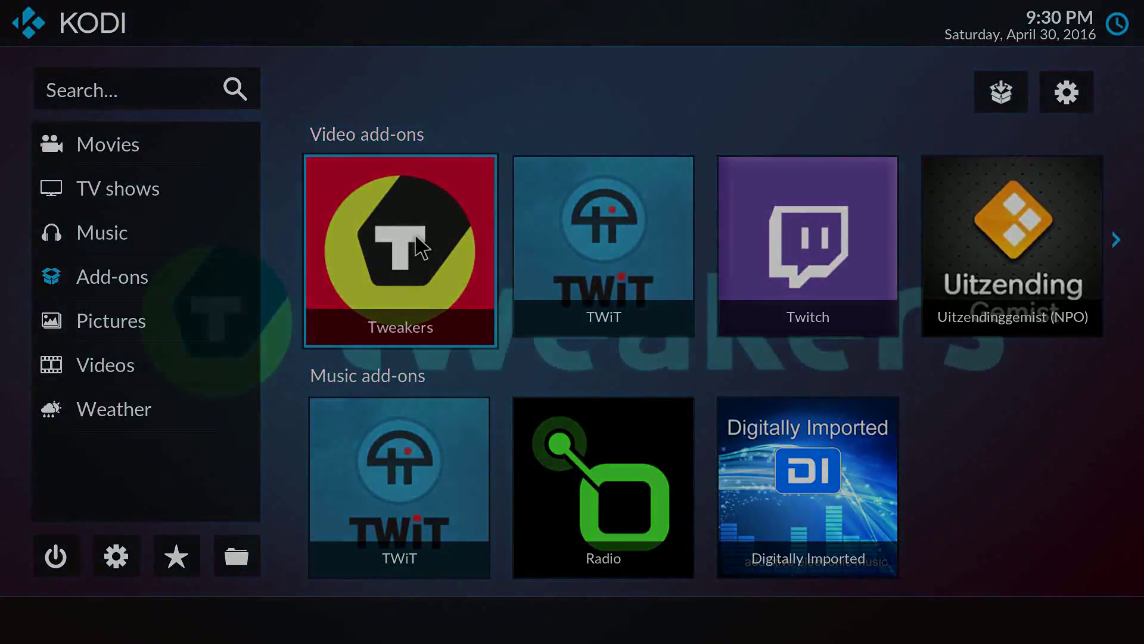
{"action": "scroll", "coordinate": [419, 246], "scroll_direction": "down", "scroll_amount": 4}
{"action": "scroll", "coordinate": [420, 244], "scroll_direction": "up", "scroll_amount": 4}
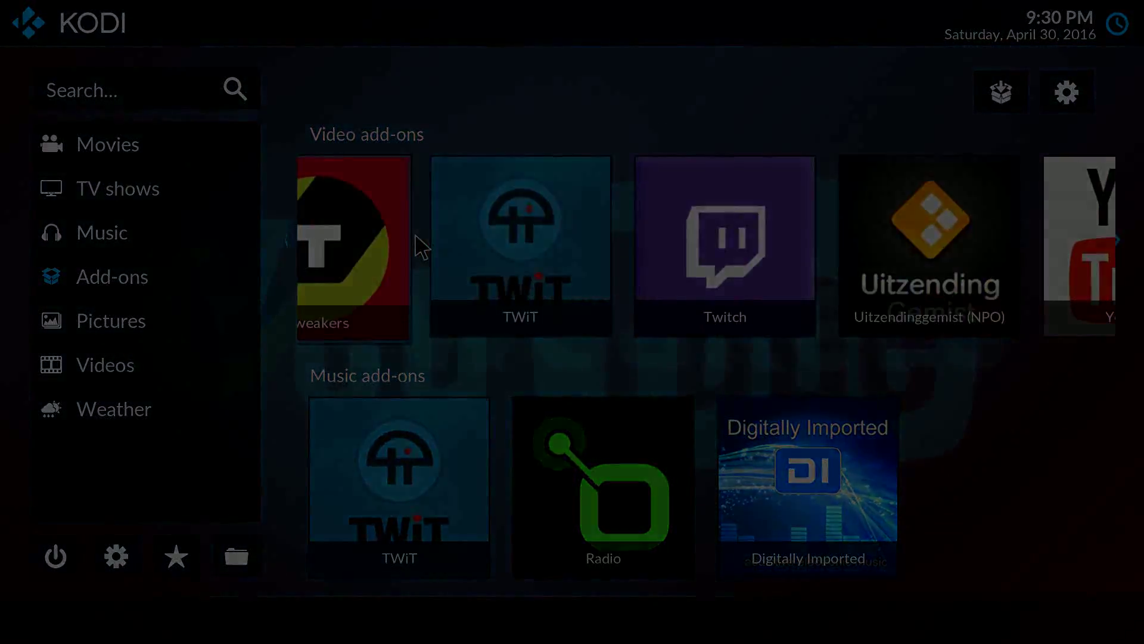